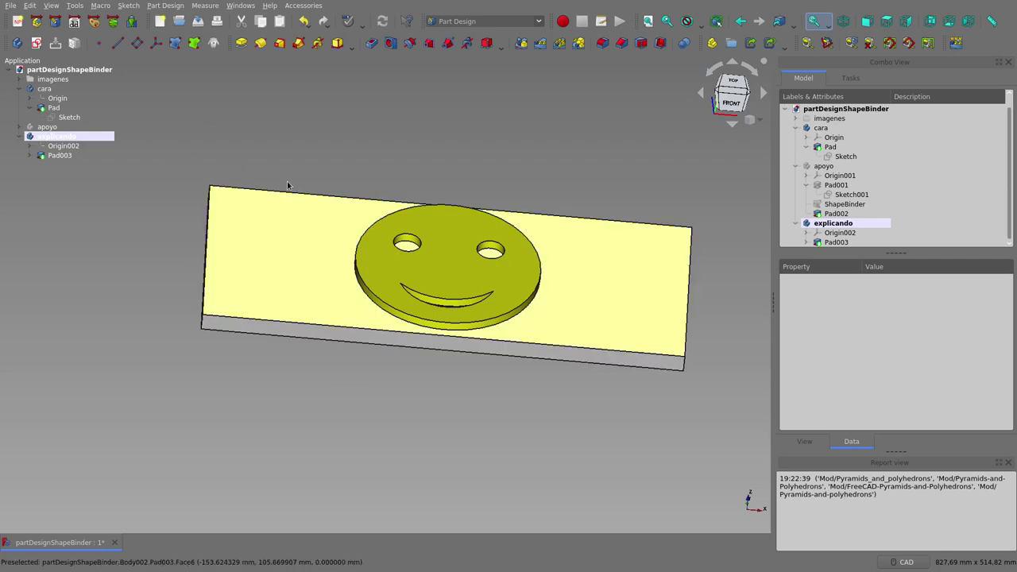
- Orbit the 3D view to see the smiley plate with its cara, apoyo and explicando bodies from a new angle
{"action": "middle_click_drag", "start_coordinate": [381, 153], "coordinate": [363, 127]}
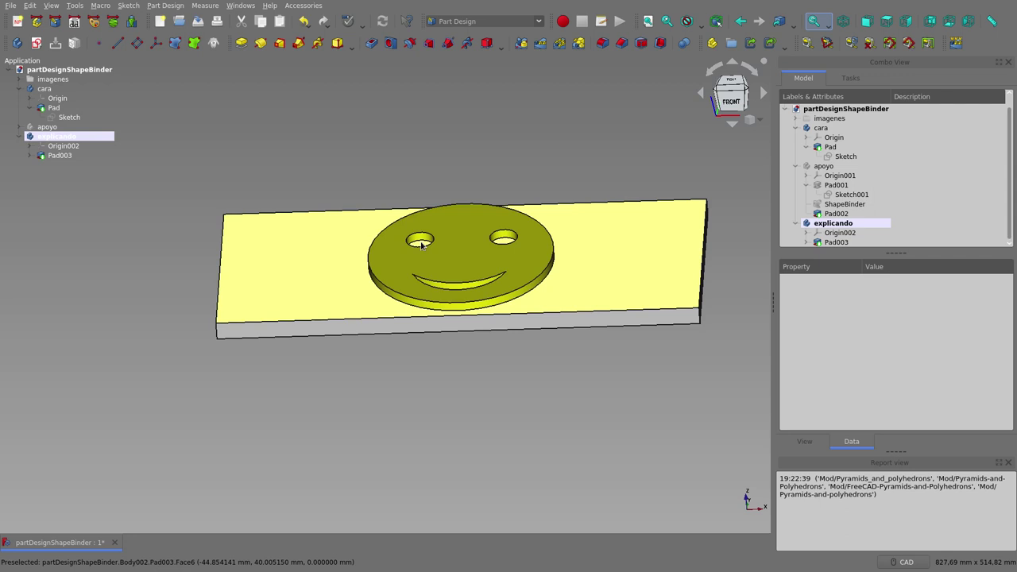
- Hide the cara body's smiley Pad, show its face Sketch, and select the explicando body
{"action": "left_click", "coordinate": [54, 108]}
{"action": "key", "text": "space"}
{"action": "left_click", "coordinate": [75, 117]}
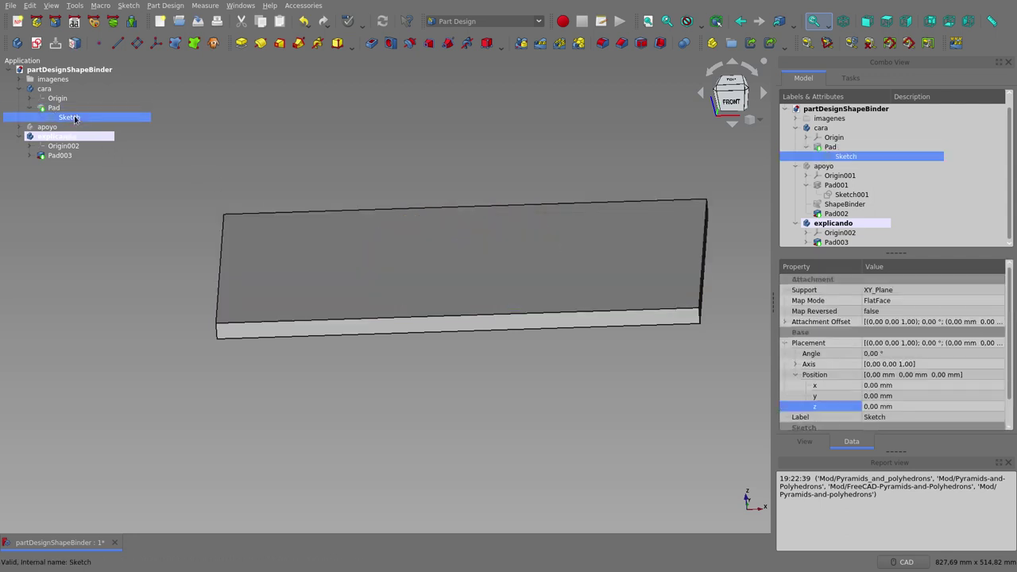
{"action": "key", "text": "space"}
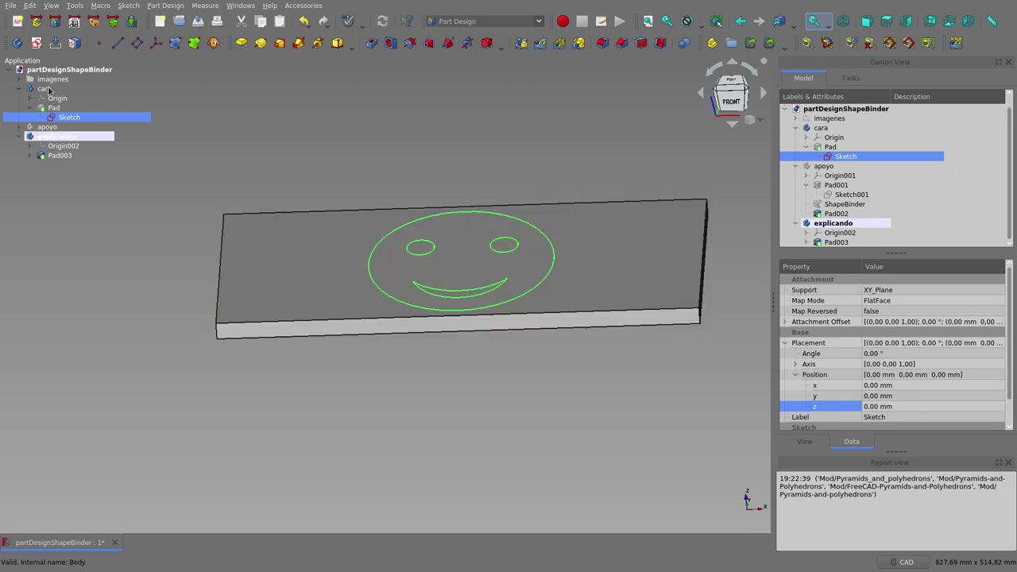
{"action": "left_click", "coordinate": [45, 137]}
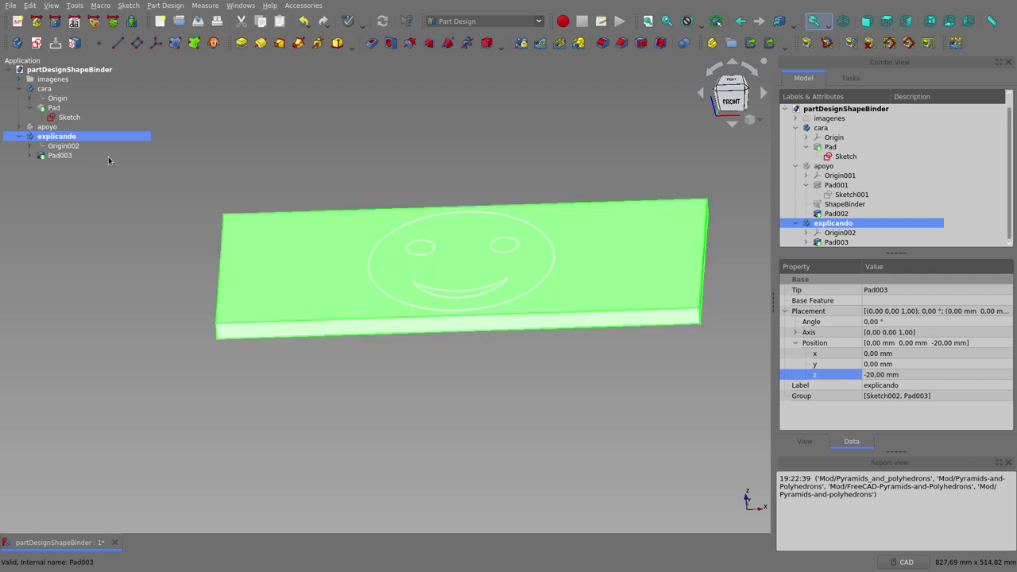
- Hide explicando's Pad003 so only the smiley sketch outline shows, viewed from a tilted top-front angle
{"action": "mouse_move", "coordinate": [485, 132]}
{"action": "middle_mouse_down"}
{"action": "mouse_move", "coordinate": [477, 174]}
{"action": "mouse_move", "coordinate": [477, 148]}
{"action": "mouse_move", "coordinate": [366, 168]}
{"action": "middle_mouse_up"}
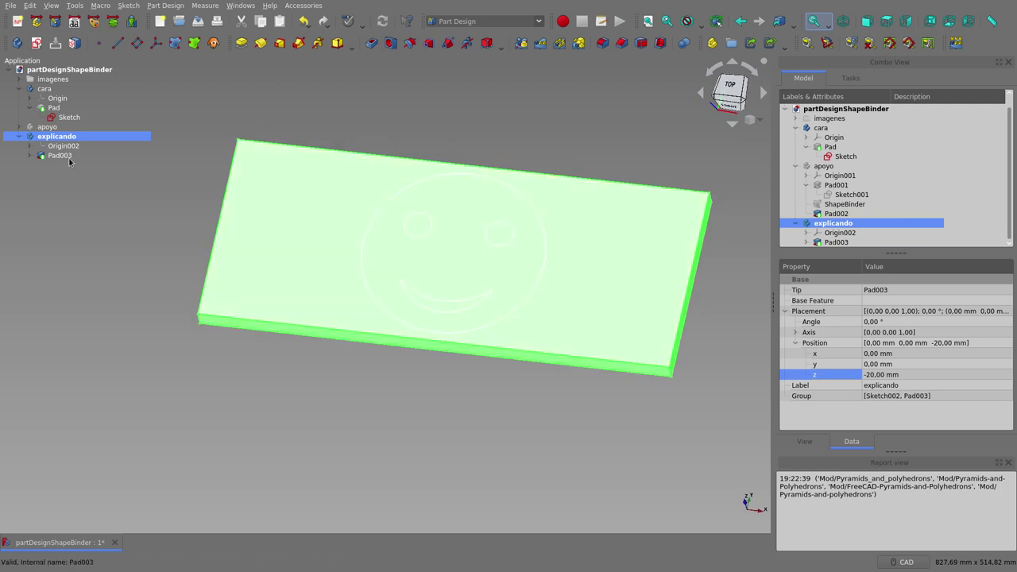
{"action": "left_click", "coordinate": [64, 156]}
{"action": "key", "text": "space"}
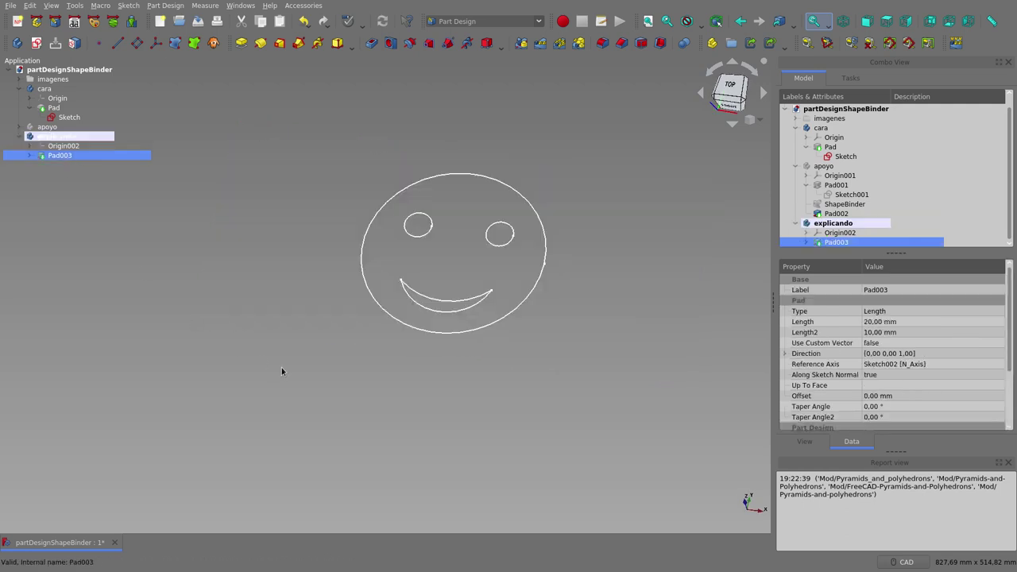
{"action": "mouse_move", "coordinate": [302, 373]}
{"action": "middle_mouse_down"}
{"action": "mouse_move", "coordinate": [343, 379]}
{"action": "mouse_move", "coordinate": [378, 366]}
{"action": "middle_mouse_up"}
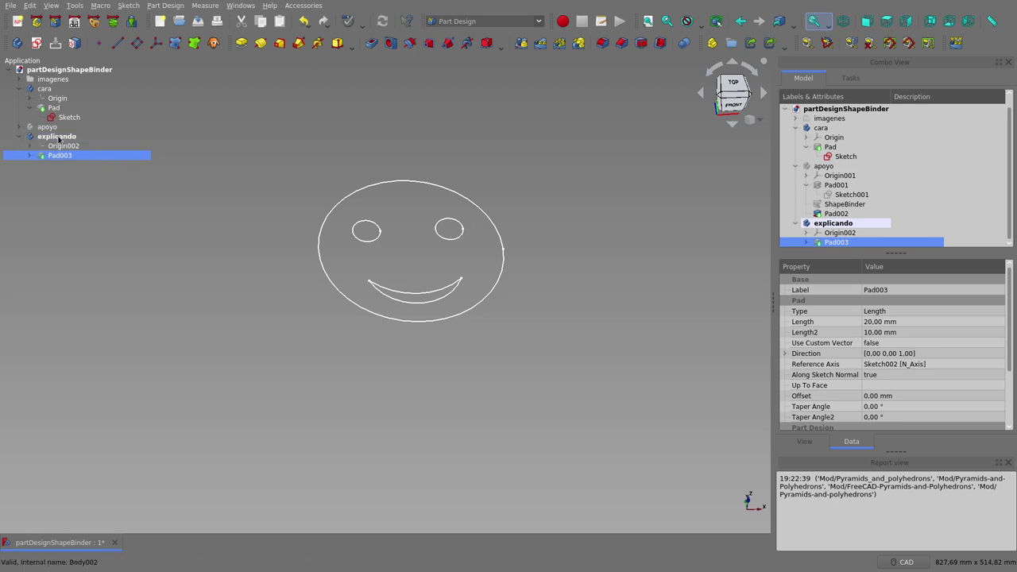
{"action": "left_click", "coordinate": [171, 44]}
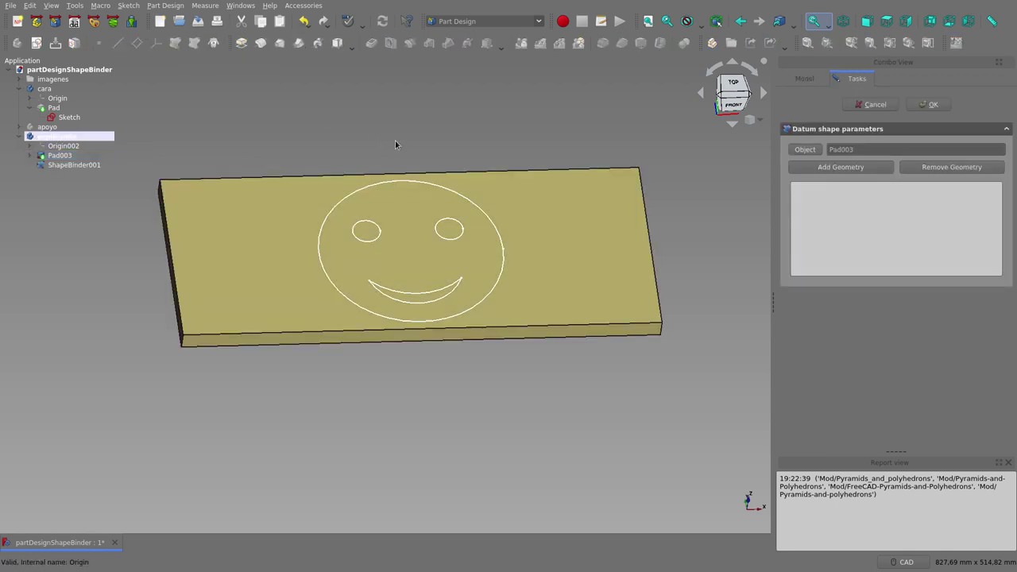
{"action": "left_click", "coordinate": [805, 149]}
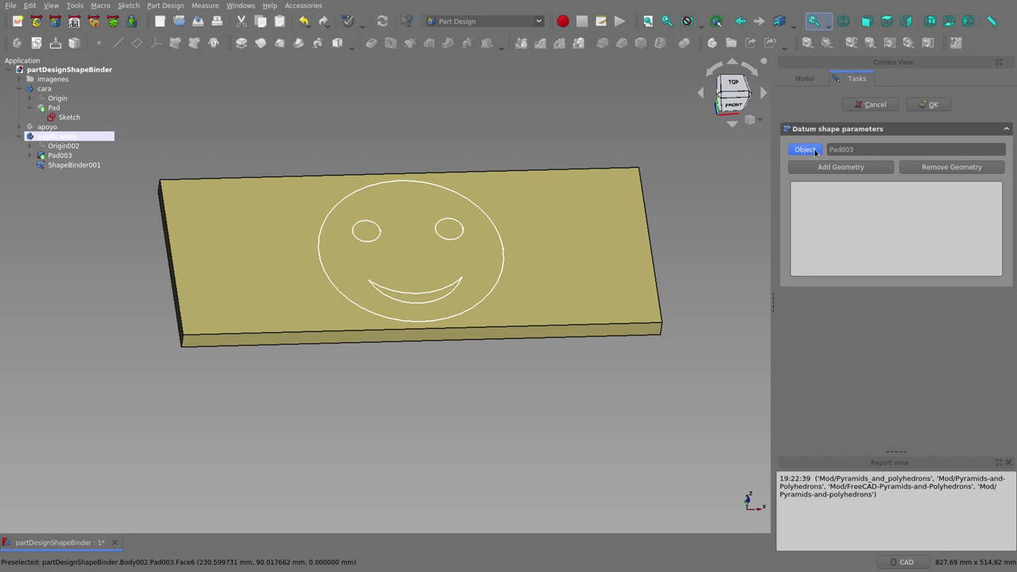
{"action": "left_click", "coordinate": [872, 105]}
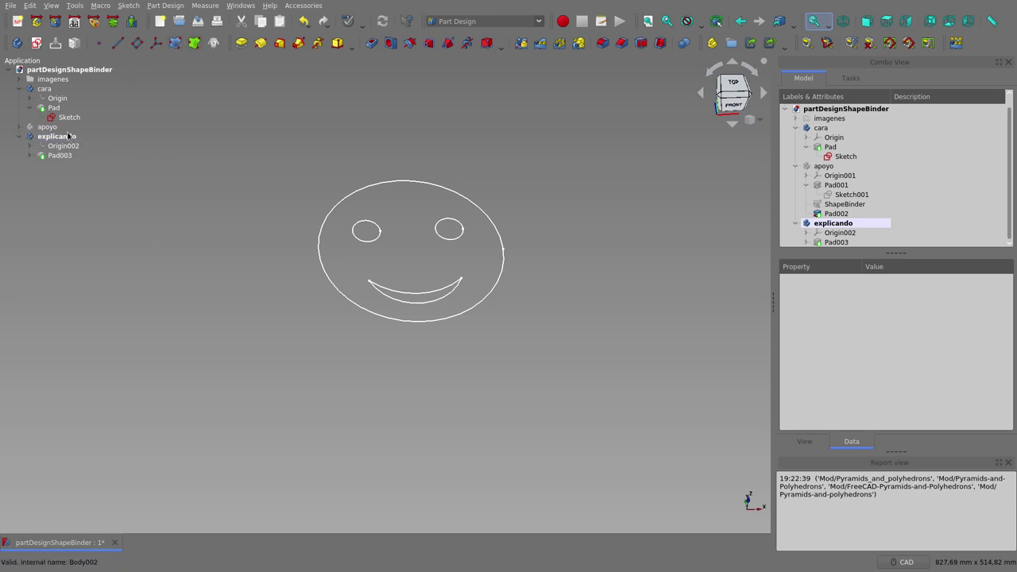
- Start a new shape binder in the explicando body and turn on geometry picking
{"action": "left_click", "coordinate": [175, 43]}
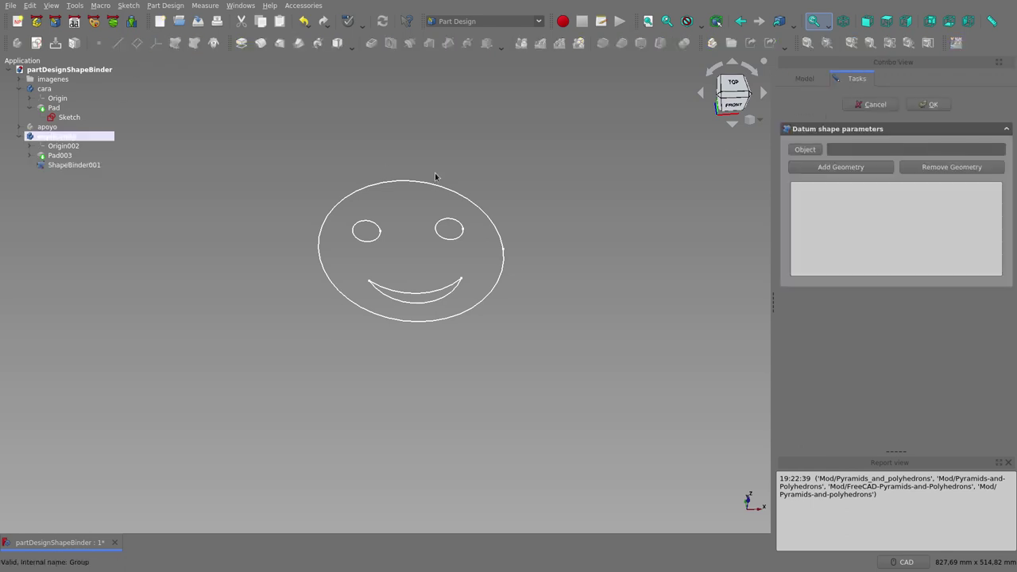
{"action": "left_click", "coordinate": [798, 167]}
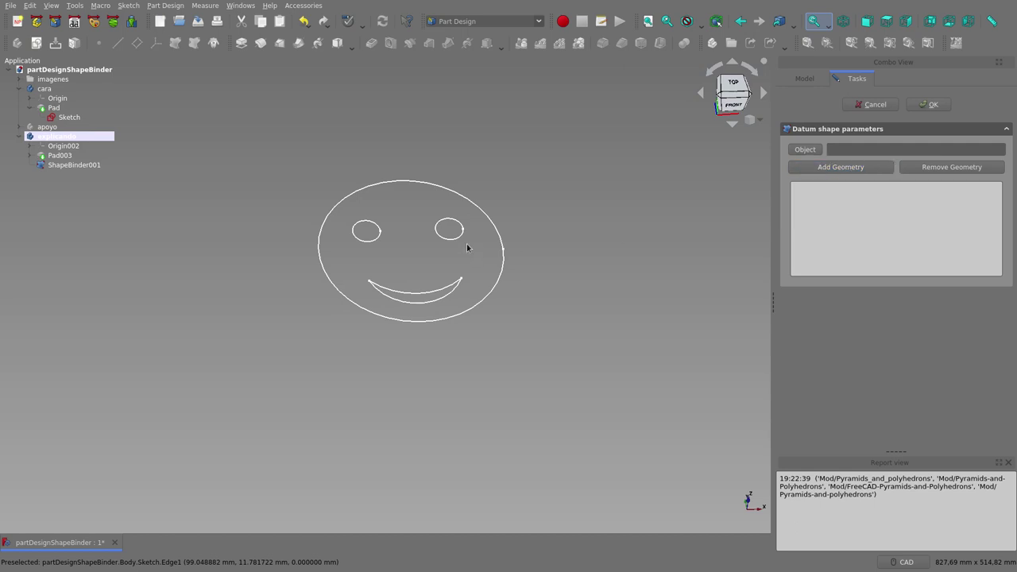
{"action": "left_click", "coordinate": [851, 171]}
{"action": "left_click", "coordinate": [865, 169]}
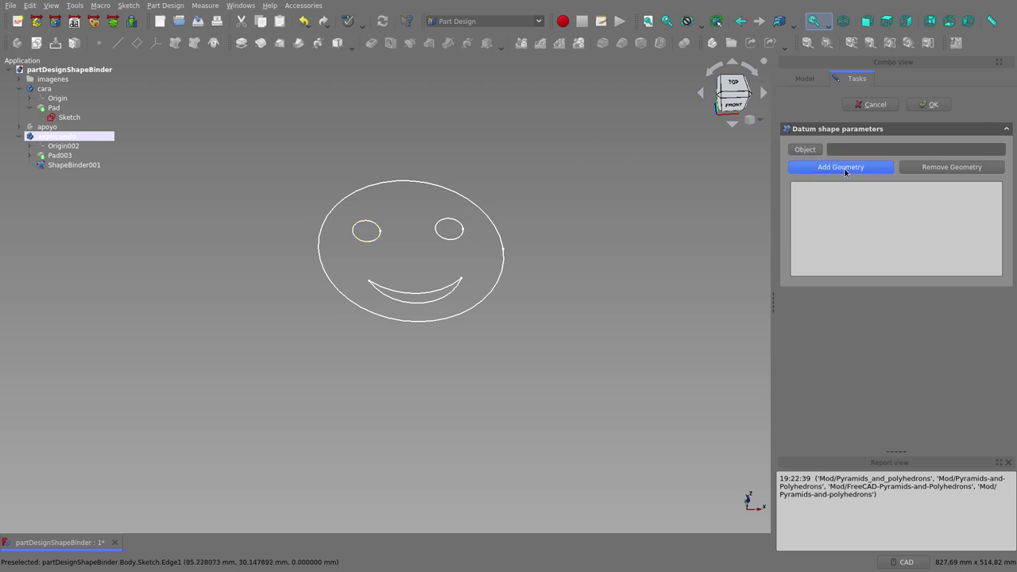
{"action": "left_click", "coordinate": [845, 171]}
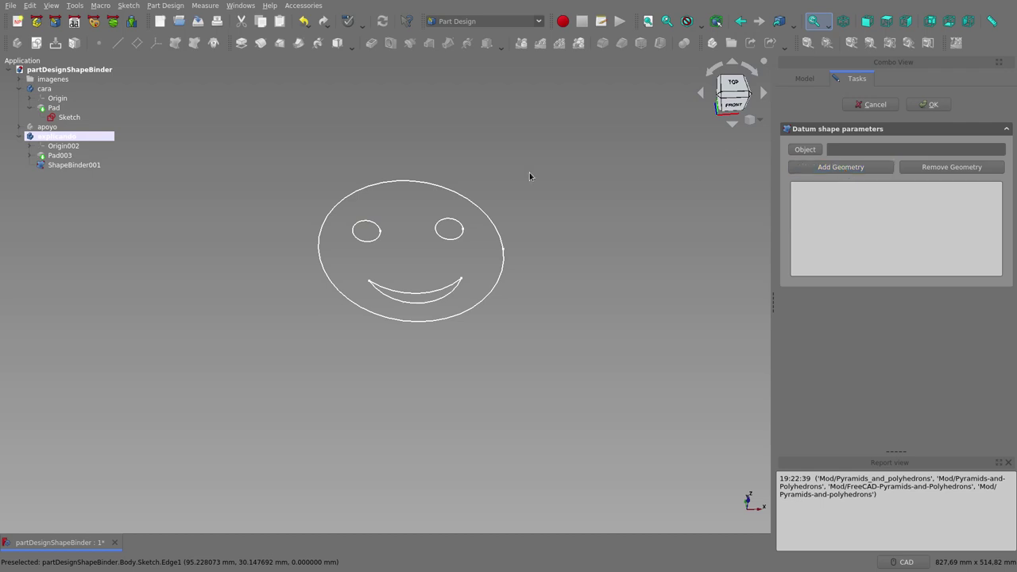
{"action": "left_click", "coordinate": [69, 136]}
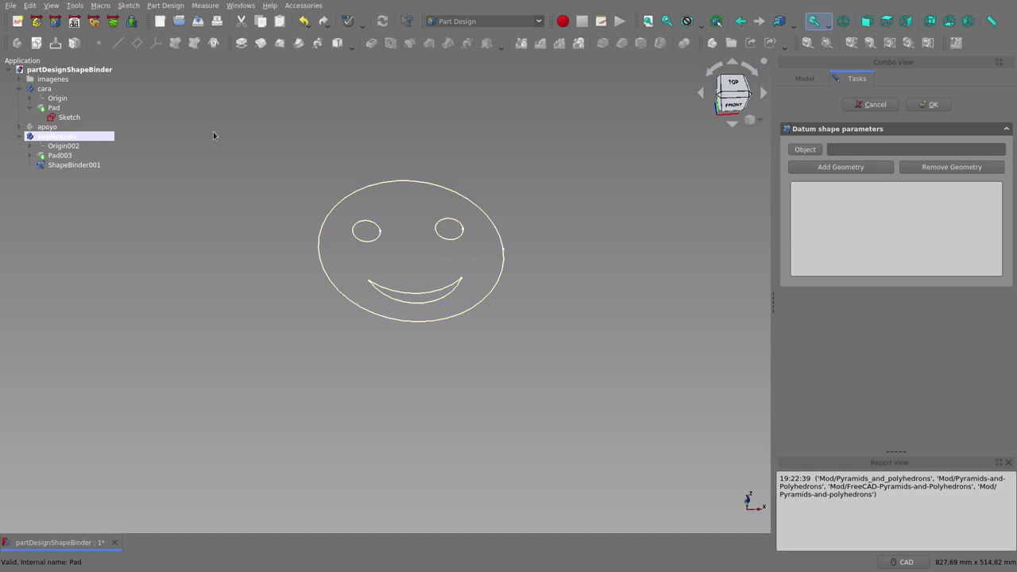
{"action": "left_click", "coordinate": [856, 171]}
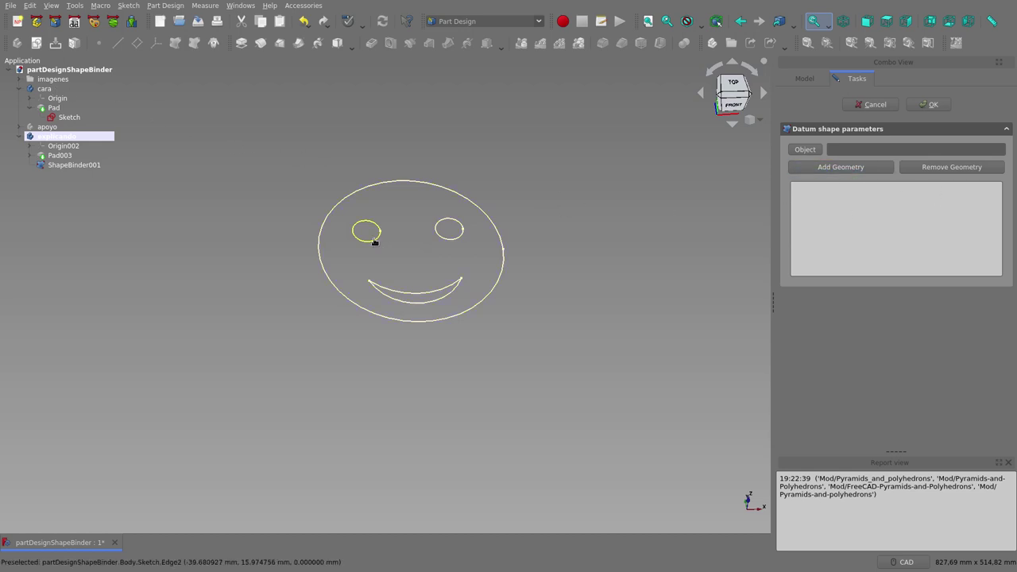
- Add the left eye, right eye and outer face outline edges to the binder
{"action": "left_click", "coordinate": [378, 237]}
{"action": "left_click", "coordinate": [864, 169]}
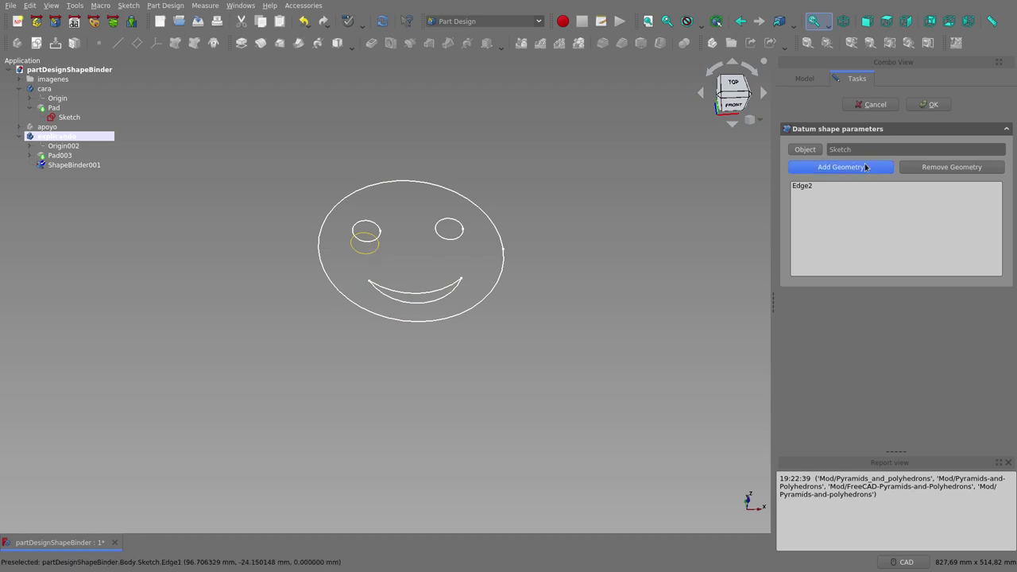
{"action": "left_click", "coordinate": [456, 239]}
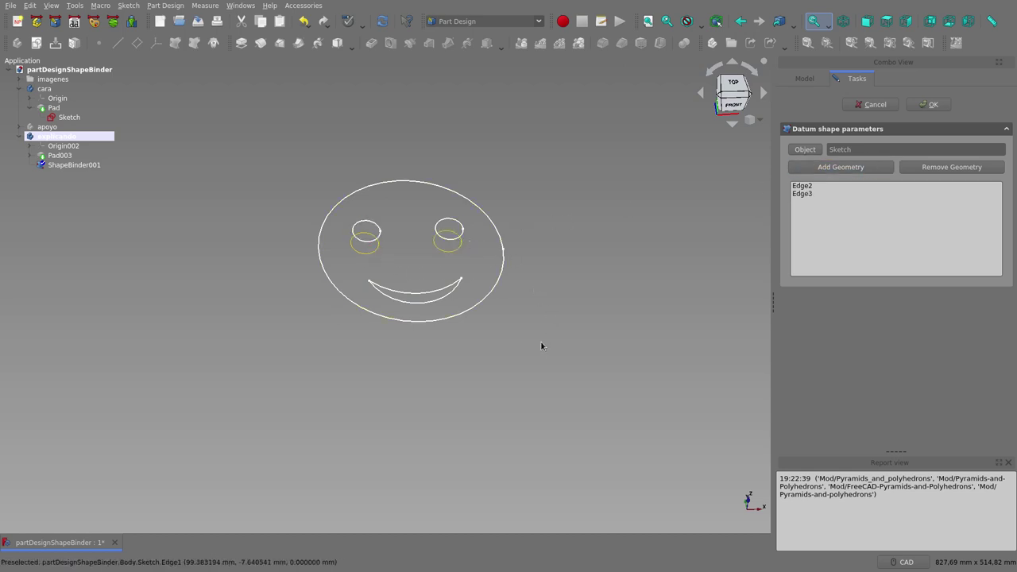
{"action": "middle_click_drag", "start_coordinate": [572, 366], "coordinate": [566, 379]}
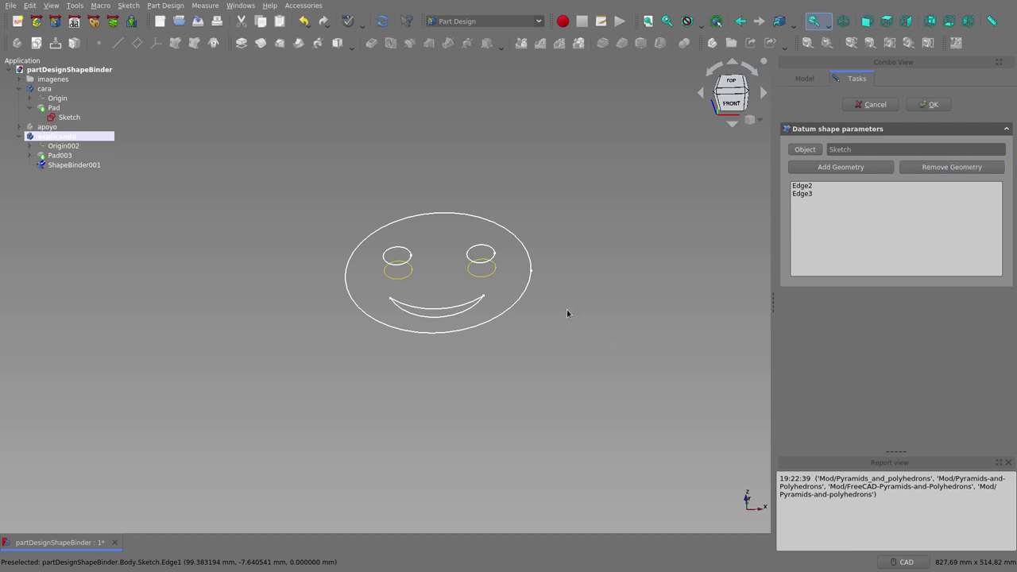
{"action": "left_click", "coordinate": [850, 170]}
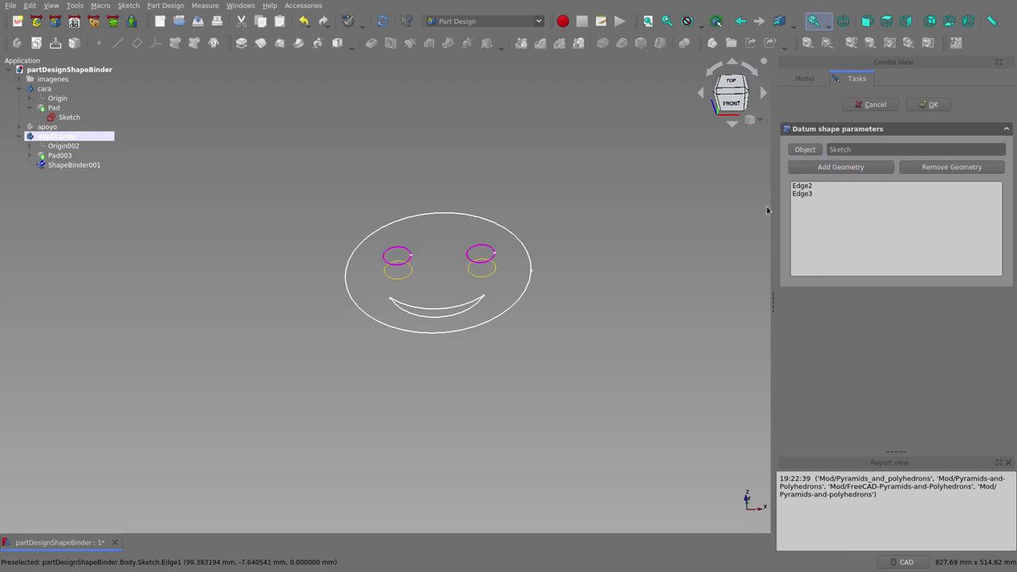
{"action": "left_click", "coordinate": [528, 290]}
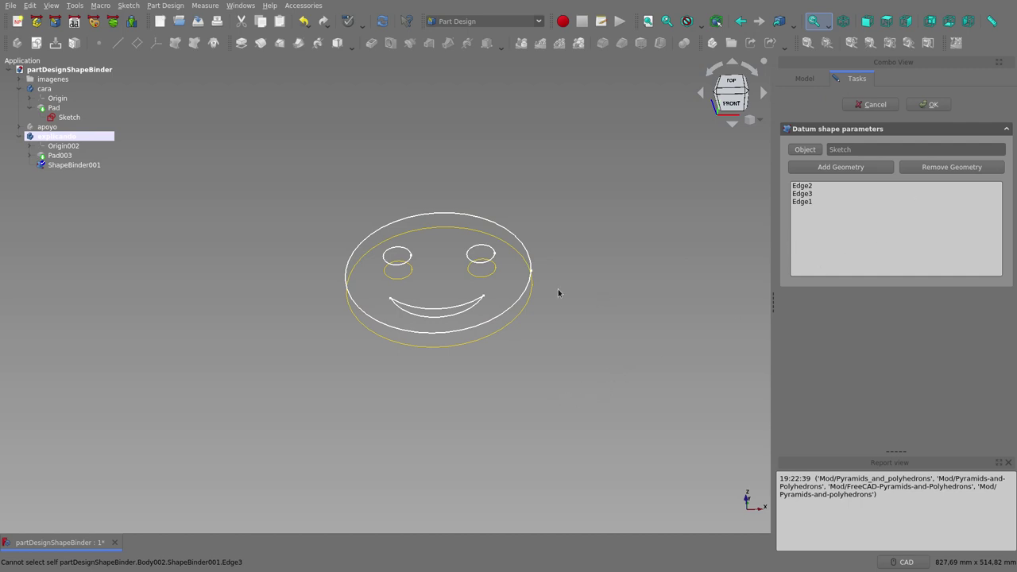
- Remove the outer face outline (Edge1) from the binder, keeping Edge2 and Edge3
{"action": "middle_click_drag", "start_coordinate": [550, 338], "coordinate": [554, 339]}
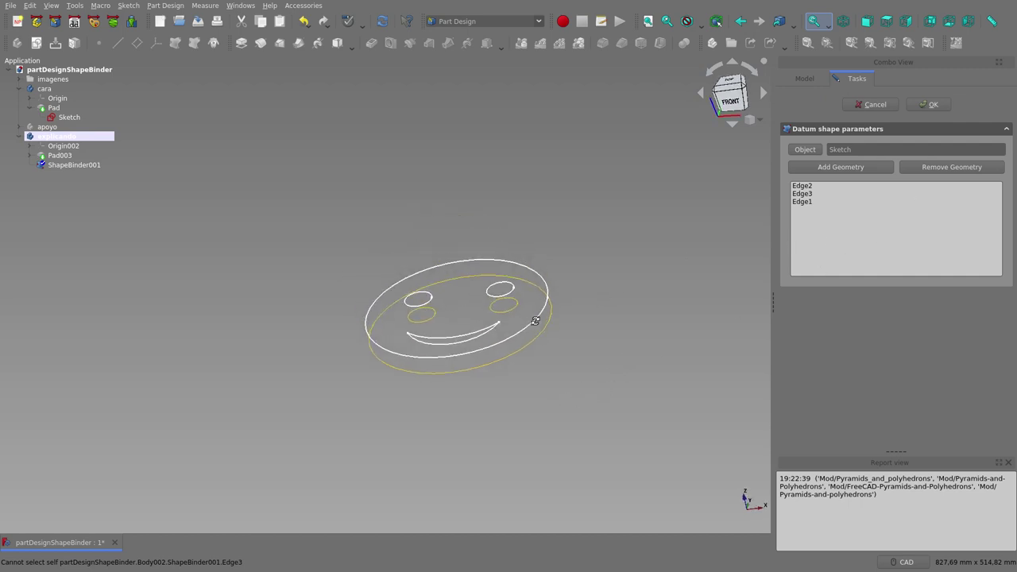
{"action": "left_click", "coordinate": [955, 175]}
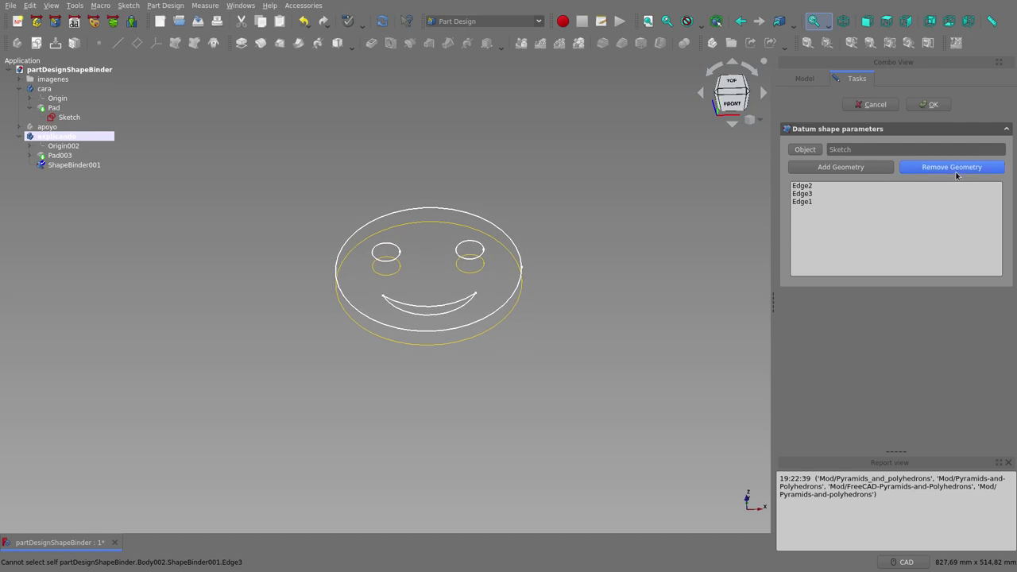
{"action": "left_click", "coordinate": [513, 297]}
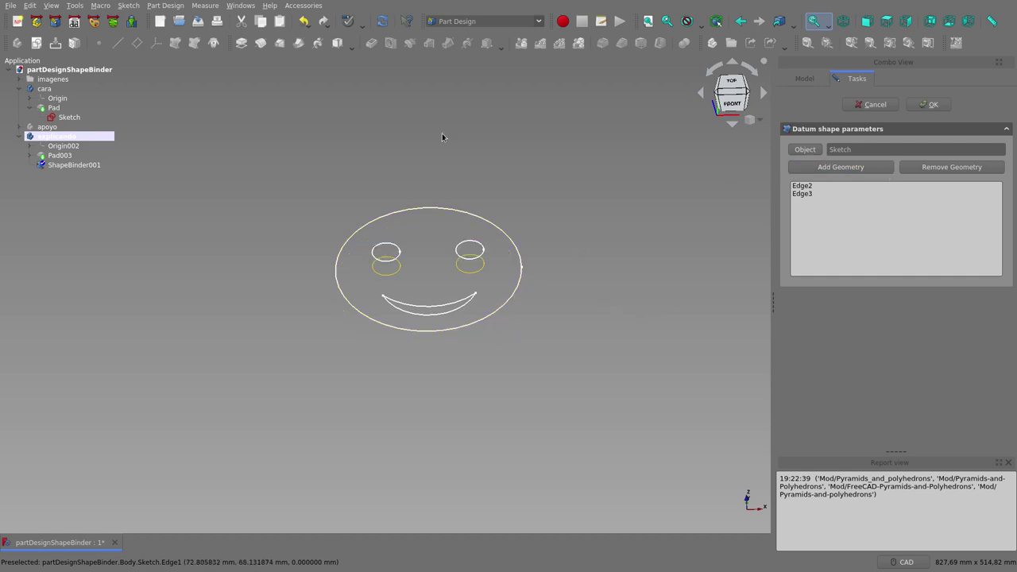
{"action": "middle_click_drag", "start_coordinate": [443, 138], "coordinate": [676, 136]}
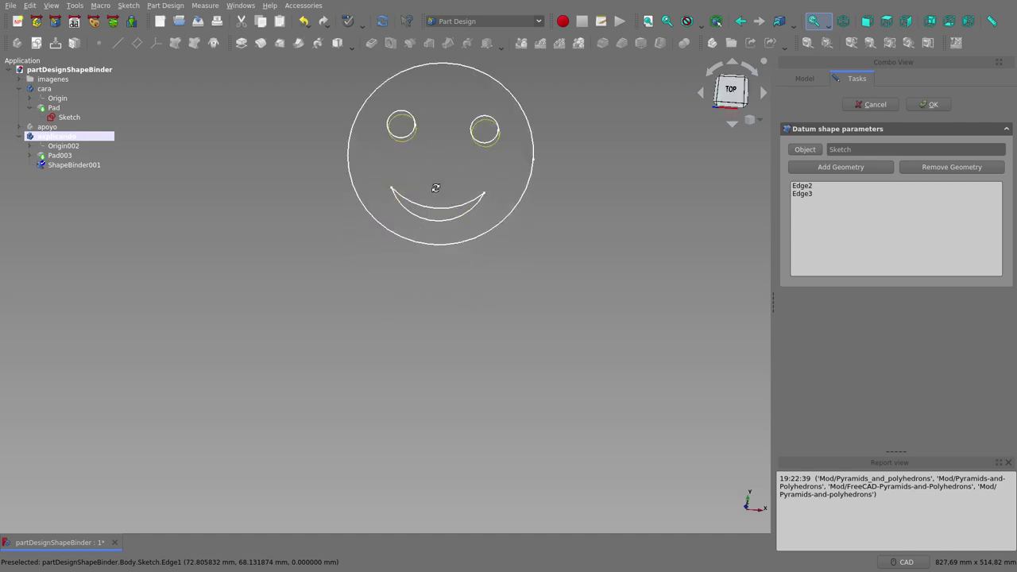
- Accept ShapeBinder001 and hide the cara smiley body
{"action": "left_click", "coordinate": [937, 104]}
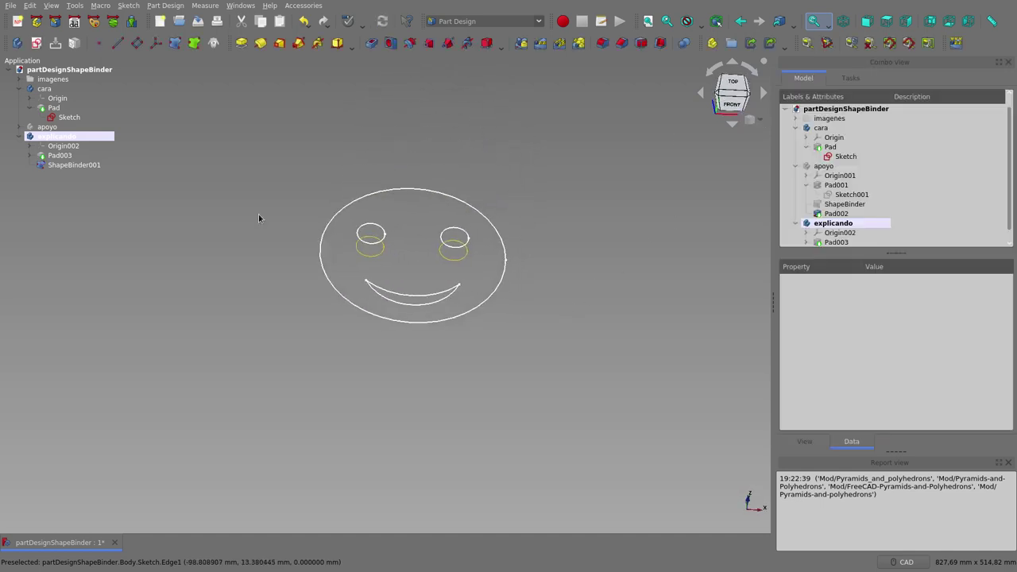
{"action": "left_click", "coordinate": [50, 93]}
{"action": "key", "text": "space"}
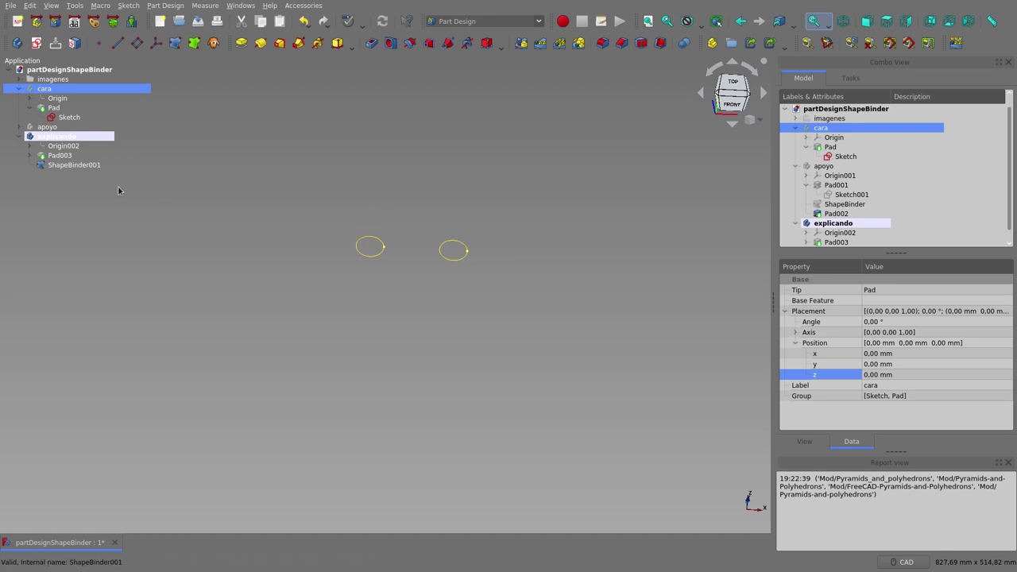
{"action": "middle_click_drag", "start_coordinate": [463, 366], "coordinate": [451, 352]}
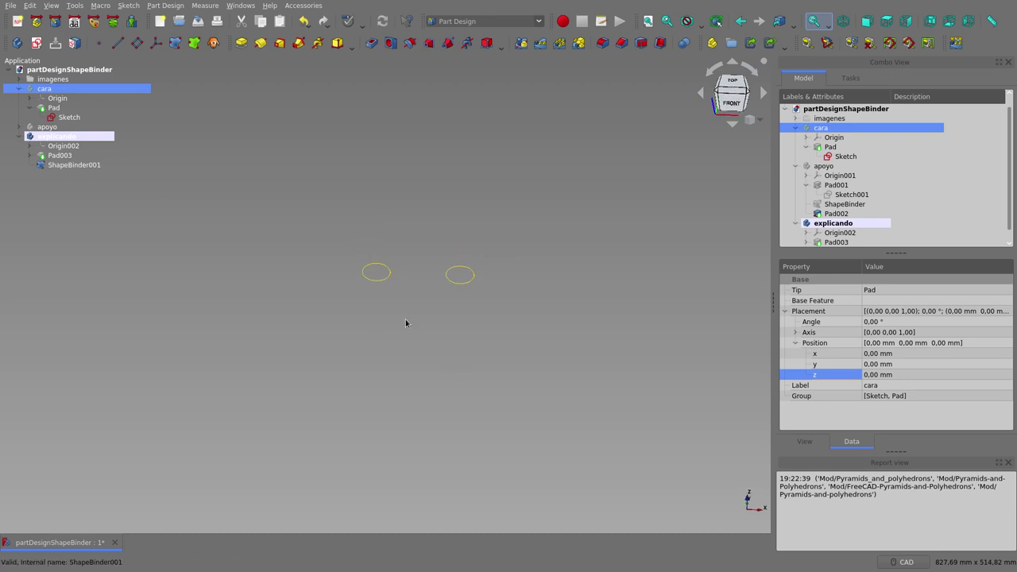
- Hide the explicando body but show its Pad003 plate alone, viewed from above
{"action": "left_click", "coordinate": [68, 156]}
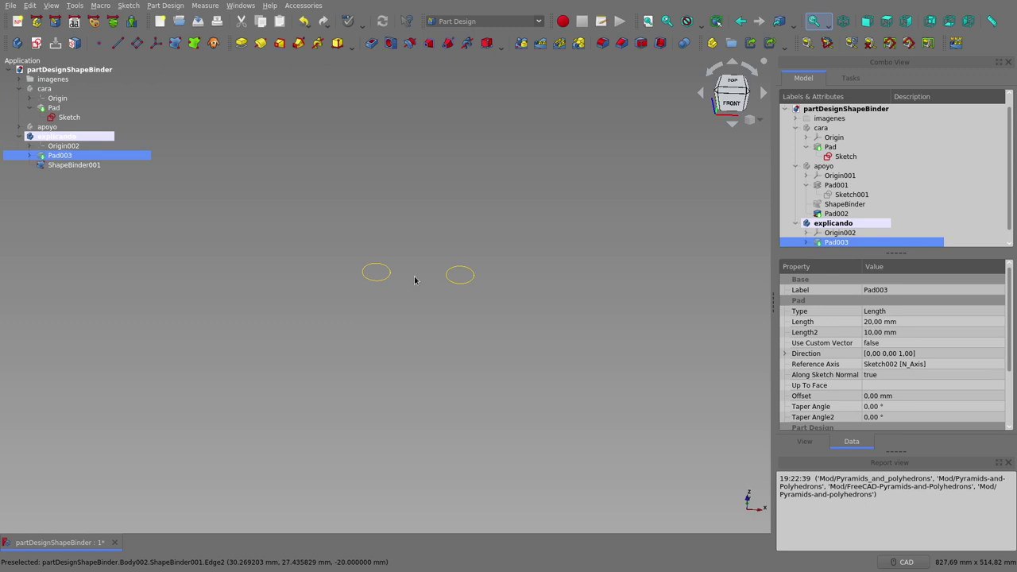
{"action": "left_click", "coordinate": [51, 137]}
{"action": "key", "text": "space"}
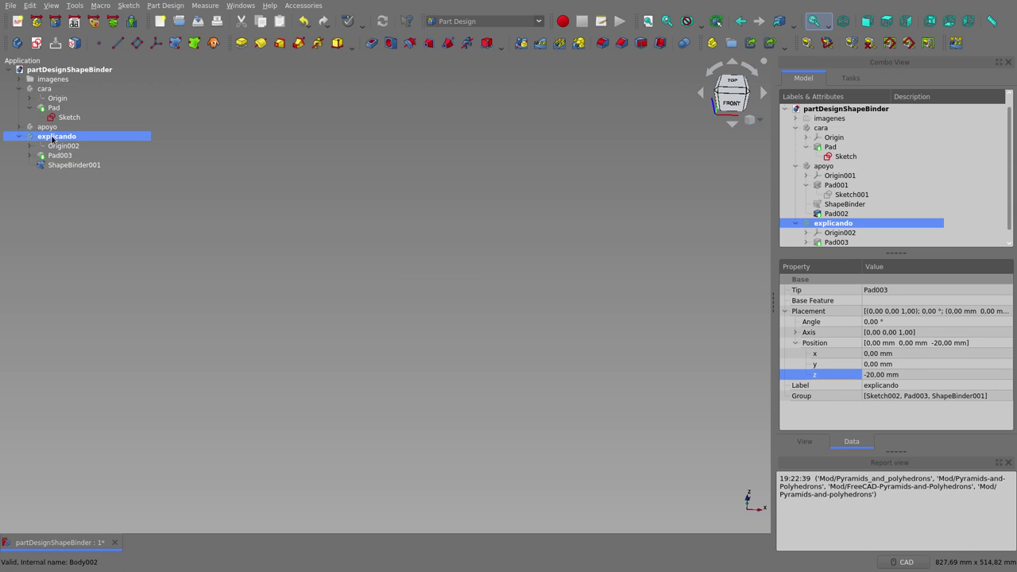
{"action": "left_click", "coordinate": [59, 155]}
{"action": "key", "text": "space"}
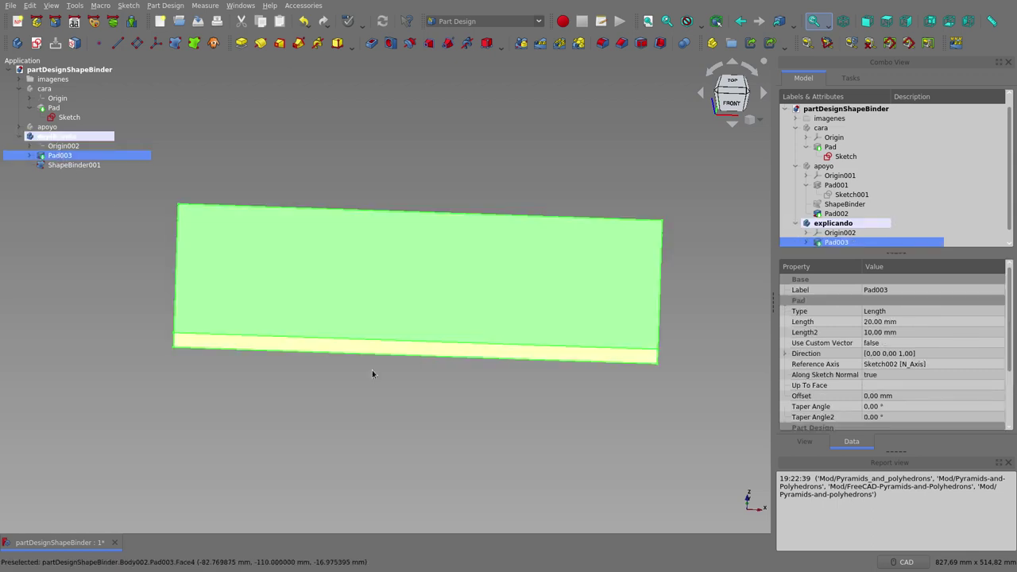
{"action": "middle_click_drag", "start_coordinate": [414, 387], "coordinate": [416, 301]}
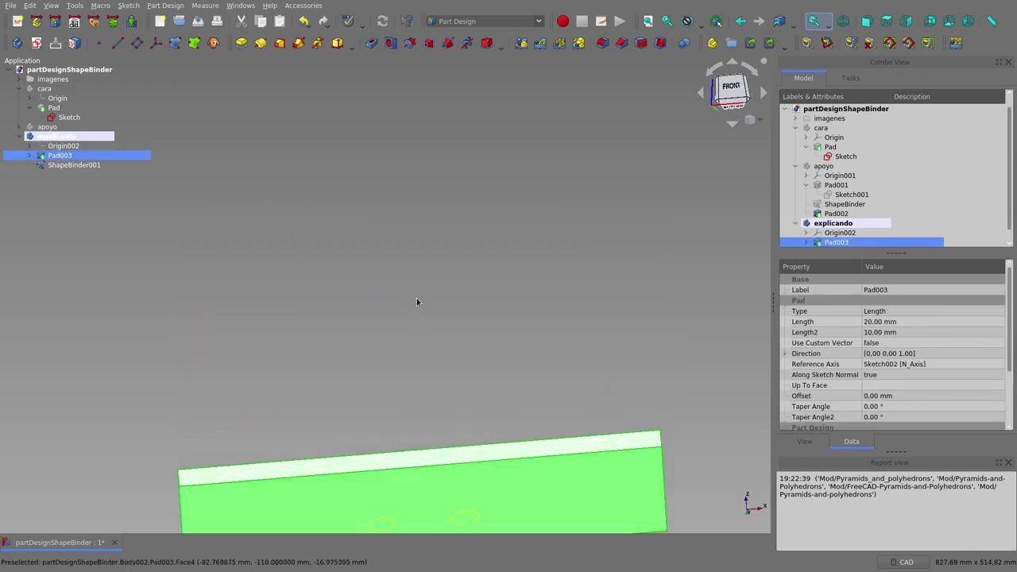
{"action": "scroll", "coordinate": [416, 301], "scroll_direction": "down", "scroll_amount": 3}
{"action": "scroll", "coordinate": [413, 442], "scroll_direction": "up", "scroll_amount": 3}
{"action": "scroll", "coordinate": [416, 437], "scroll_direction": "up", "scroll_amount": 2}
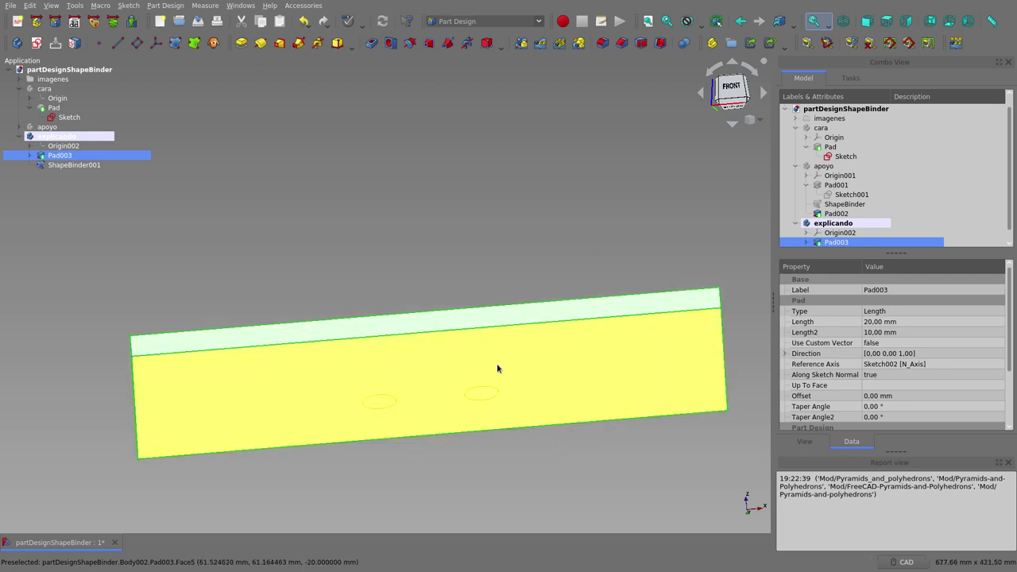
{"action": "left_click", "coordinate": [498, 368]}
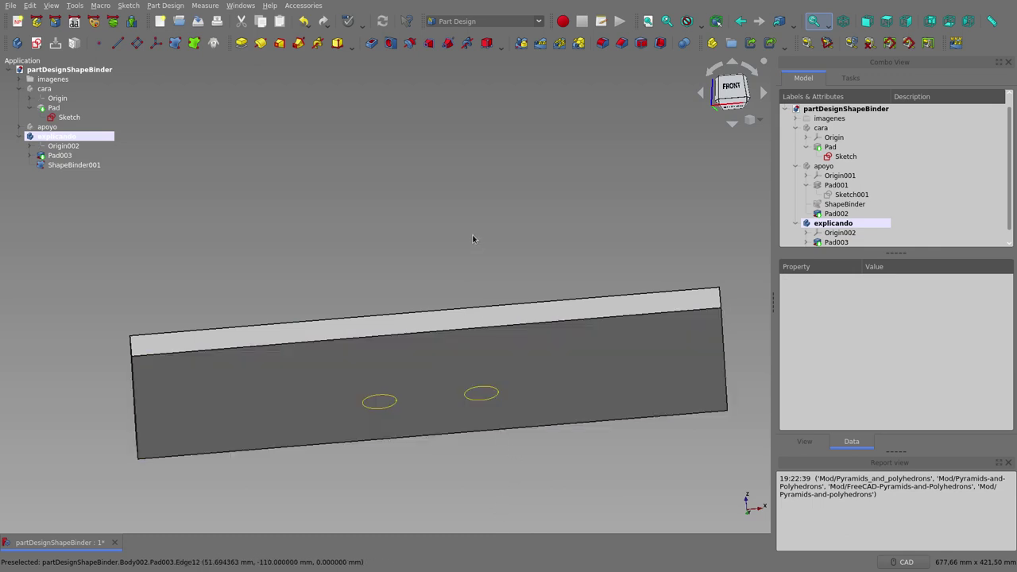
{"action": "middle_click_drag", "start_coordinate": [471, 238], "coordinate": [449, 343]}
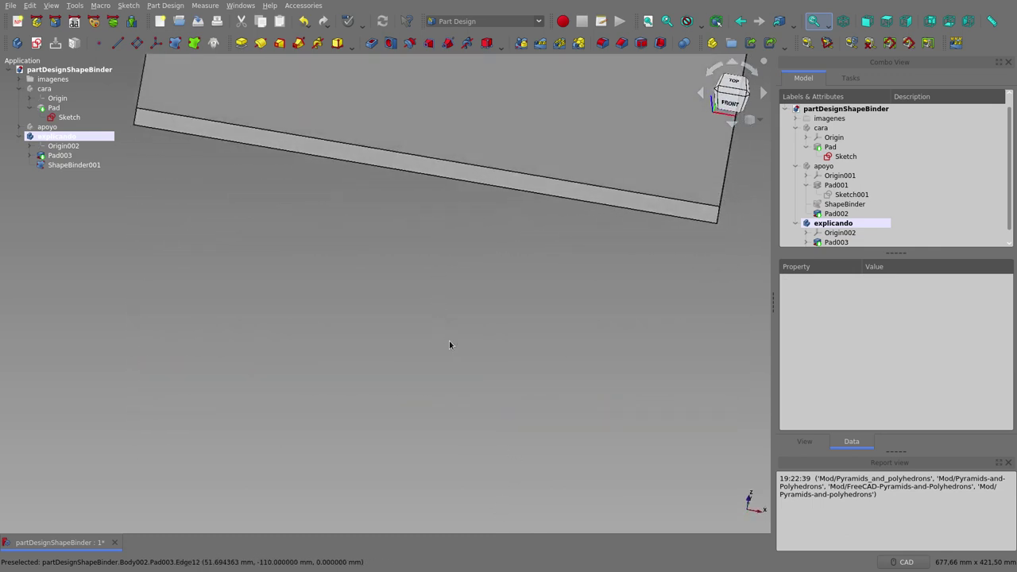
{"action": "scroll", "coordinate": [448, 344], "scroll_direction": "down", "scroll_amount": 4}
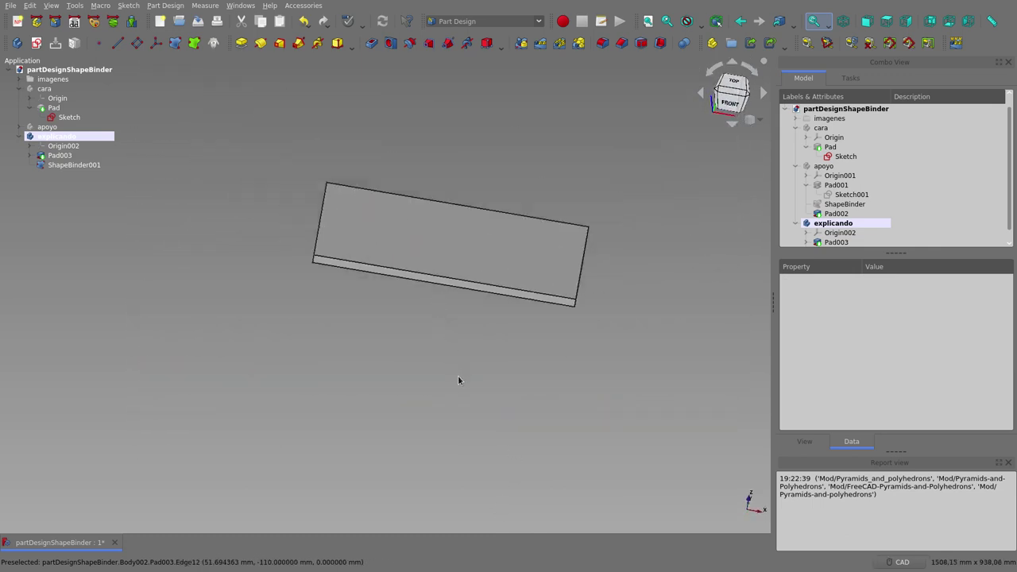
- Select the cara body, its Pad and Sketch, then view the yellow smiley above the Pad003 plate
{"action": "left_click", "coordinate": [50, 90]}
{"action": "left_click", "coordinate": [51, 117]}
{"action": "left_click", "coordinate": [49, 109]}
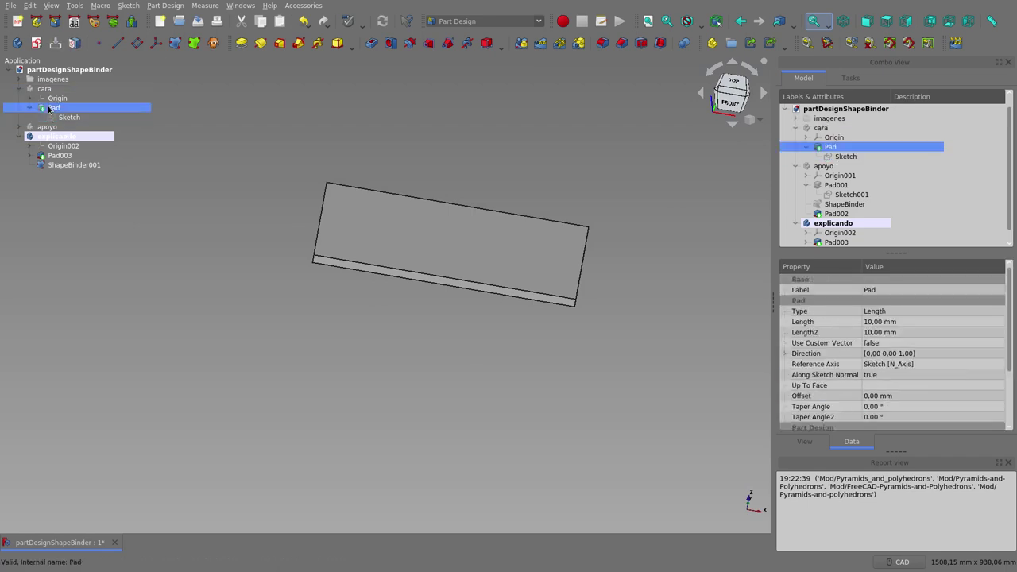
{"action": "left_click", "coordinate": [52, 91]}
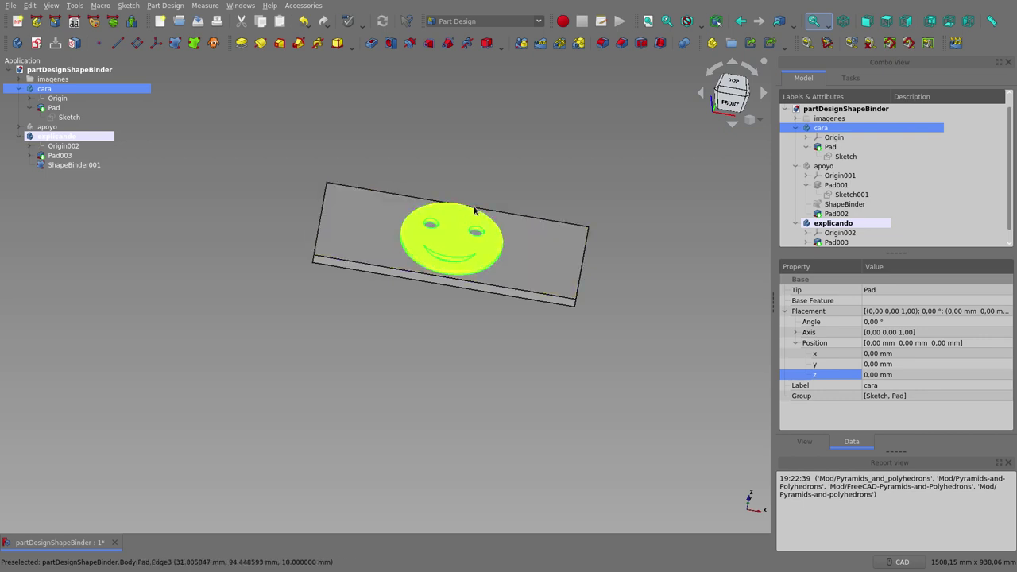
{"action": "left_click", "coordinate": [472, 393]}
{"action": "mouse_move", "coordinate": [414, 387]}
{"action": "middle_mouse_down"}
{"action": "mouse_move", "coordinate": [455, 384]}
{"action": "mouse_move", "coordinate": [479, 422]}
{"action": "middle_mouse_up"}
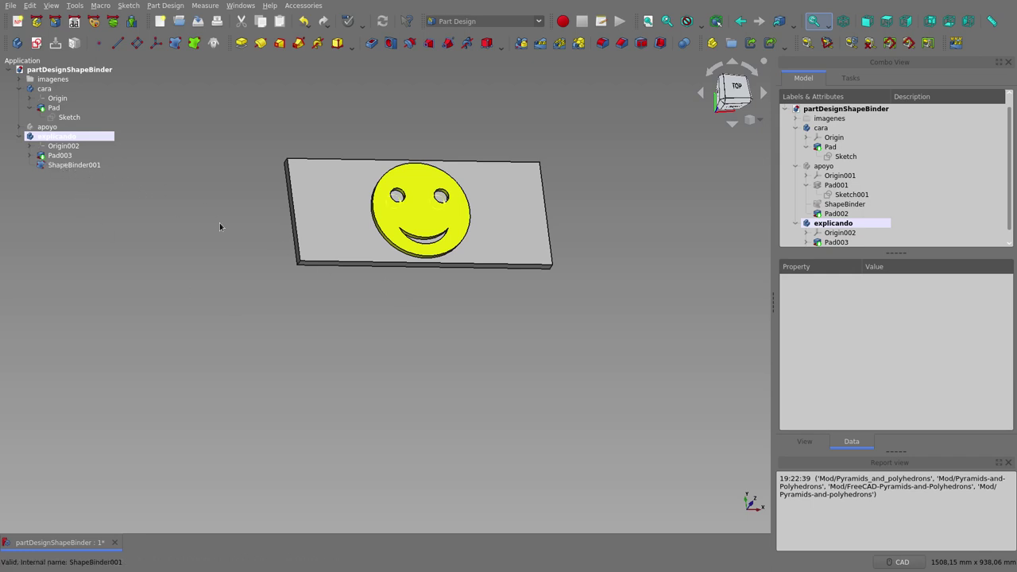
{"action": "middle_click_drag", "start_coordinate": [380, 314], "coordinate": [364, 287]}
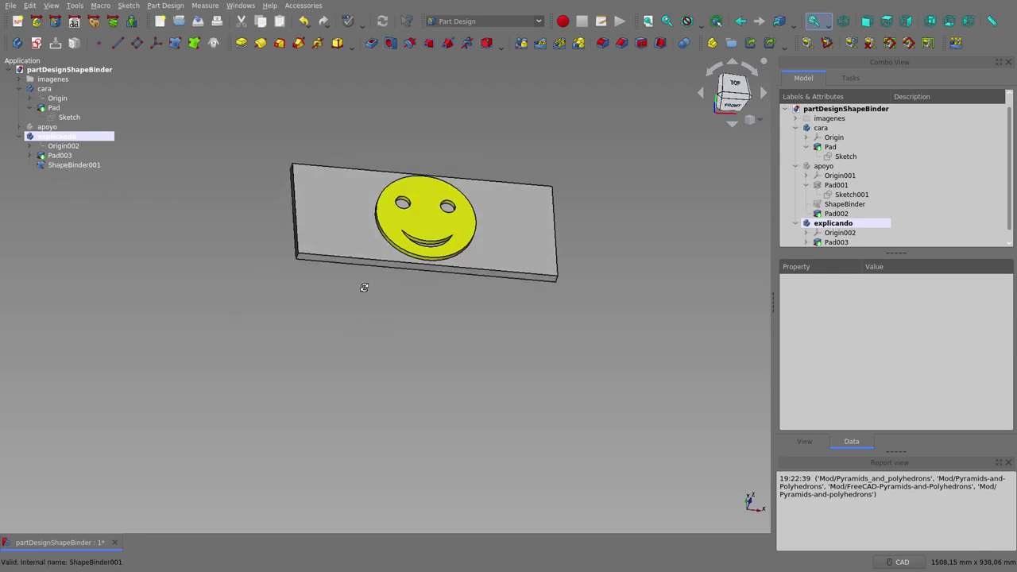
{"action": "left_click", "coordinate": [66, 166]}
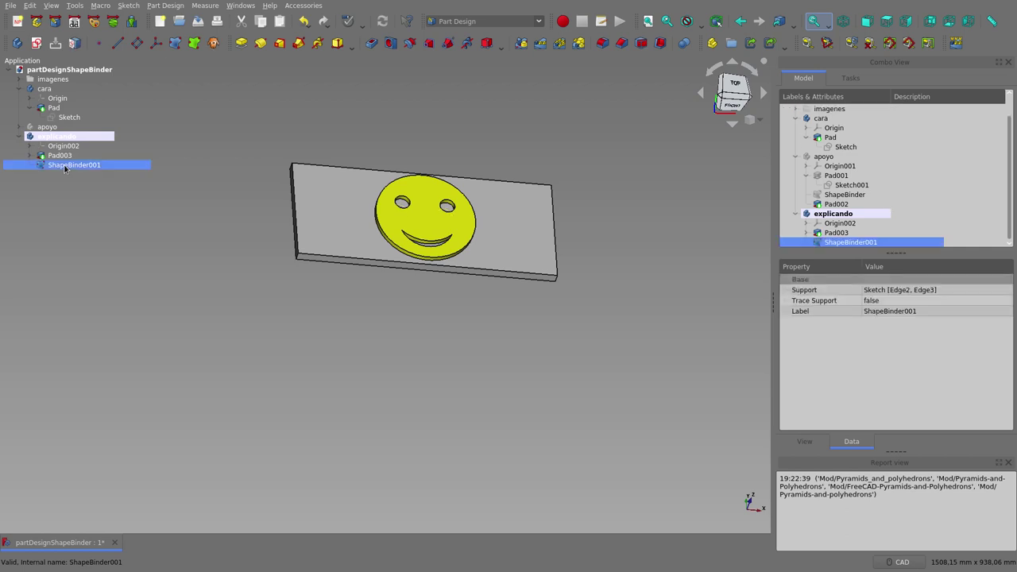